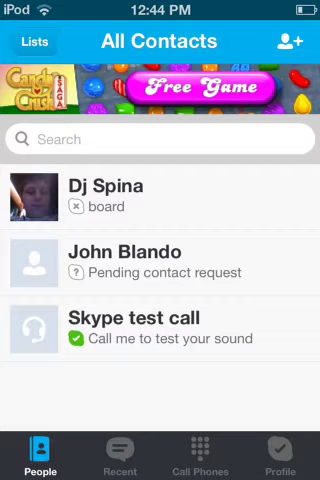
From the profile, check Video Messages (24 free left), then start signing out and cancel
{"action": "left_click", "coordinate": [280, 455]}
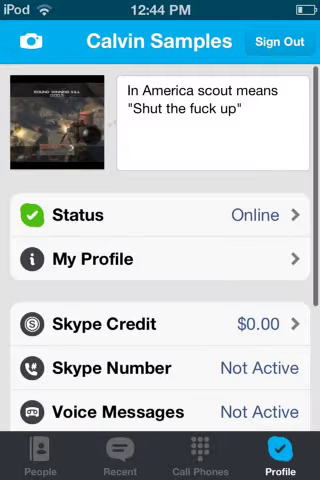
{"action": "scroll", "coordinate": [160, 300], "scroll_direction": "down", "scroll_amount": 5}
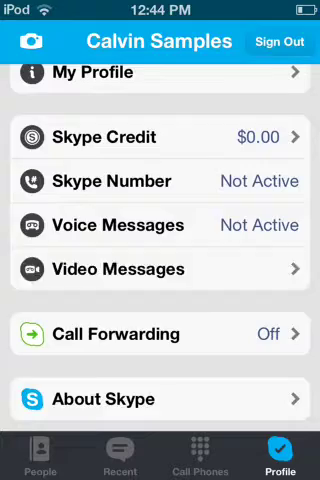
{"action": "left_click", "coordinate": [160, 269]}
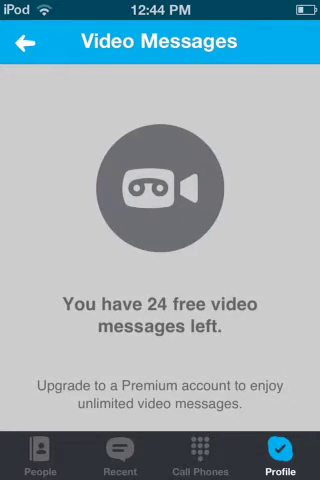
{"action": "left_click", "coordinate": [25, 41]}
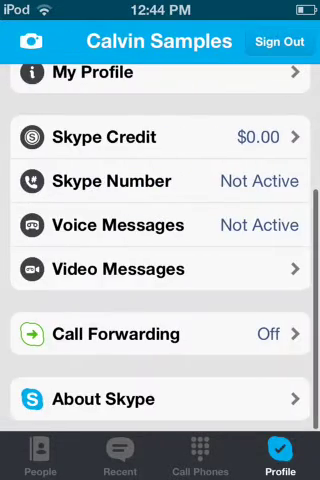
{"action": "left_click", "coordinate": [280, 41]}
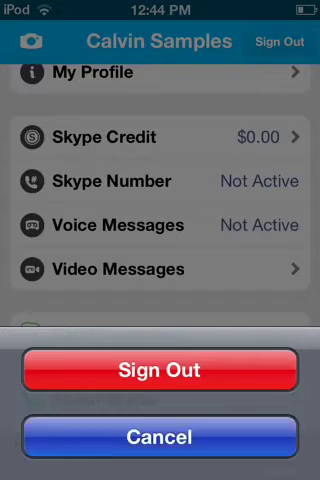
{"action": "left_click", "coordinate": [159, 437]}
{"action": "scroll", "coordinate": [160, 250], "scroll_direction": "up", "scroll_amount": 5}
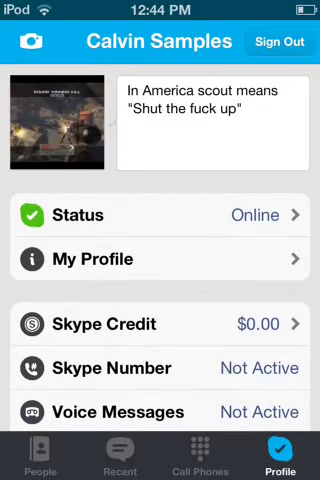
{"action": "left_click", "coordinate": [200, 455]}
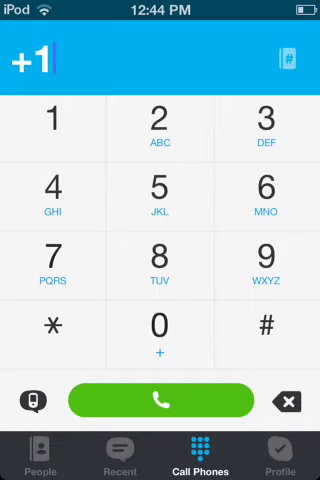
{"action": "type", "text": "71"}
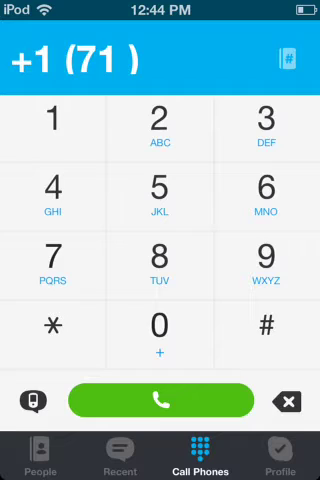
{"action": "left_click", "coordinate": [287, 401]}
{"action": "left_click", "coordinate": [287, 401]}
{"action": "left_click", "coordinate": [53, 256]}
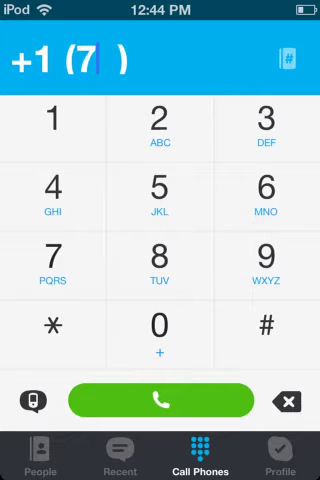
{"action": "left_click", "coordinate": [53, 119]}
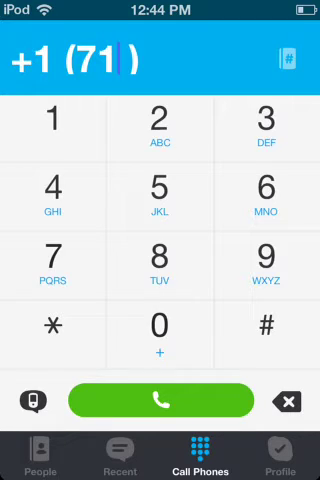
{"action": "left_click", "coordinate": [159, 188]}
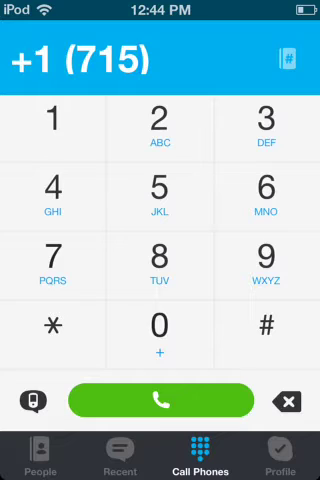
{"action": "left_click", "coordinate": [266, 188]}
{"action": "left_click", "coordinate": [266, 257]}
{"action": "left_click", "coordinate": [266, 119]}
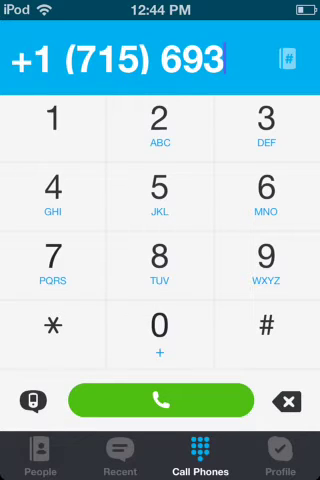
{"action": "left_click", "coordinate": [159, 188]}
{"action": "left_click", "coordinate": [159, 257]}
{"action": "left_click", "coordinate": [159, 119]}
{"action": "left_click", "coordinate": [266, 257]}
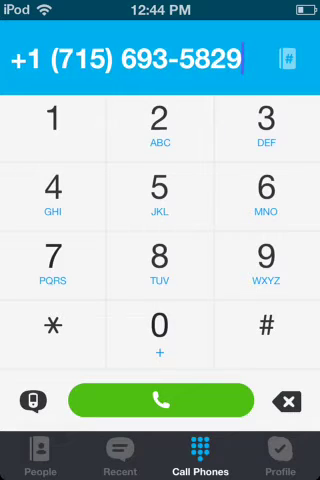
{"action": "left_click", "coordinate": [287, 401]}
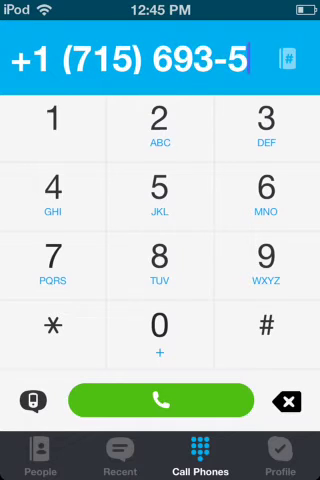
{"action": "left_click", "coordinate": [287, 401]}
{"action": "left_click", "coordinate": [287, 401]}
{"action": "left_click", "coordinate": [287, 401]}
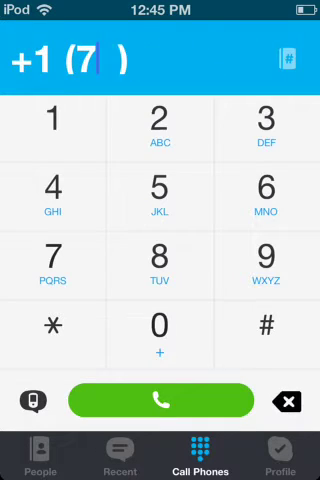
{"action": "left_click", "coordinate": [287, 401]}
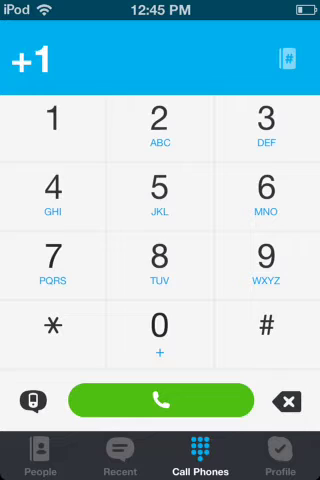
{"action": "left_click", "coordinate": [53, 257]}
{"action": "left_click", "coordinate": [53, 119]}
{"action": "left_click", "coordinate": [266, 188]}
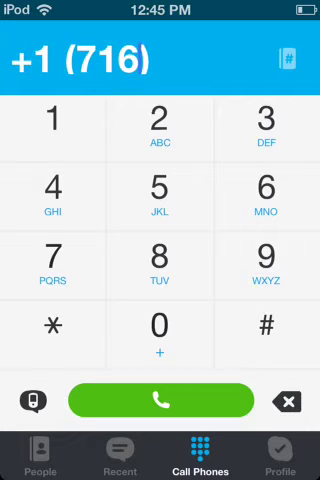
{"action": "left_click", "coordinate": [160, 326]}
{"action": "left_click", "coordinate": [160, 326]}
{"action": "left_click", "coordinate": [160, 326]}
{"action": "left_click", "coordinate": [160, 326]}
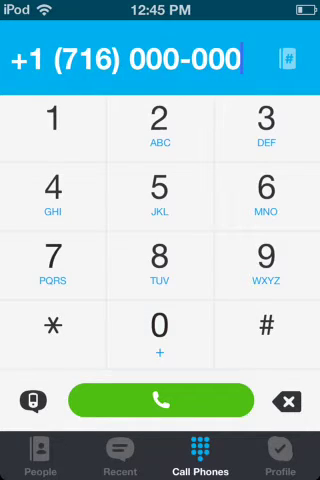
{"action": "left_click", "coordinate": [160, 326]}
{"action": "left_click", "coordinate": [287, 401]}
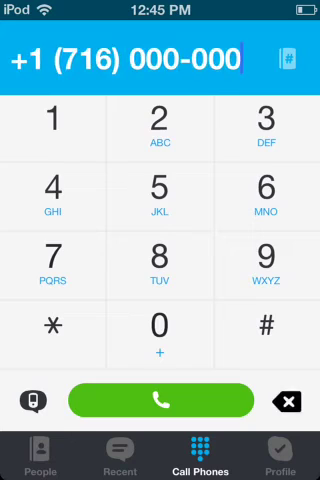
{"action": "left_click", "coordinate": [287, 401]}
{"action": "left_click", "coordinate": [287, 401]}
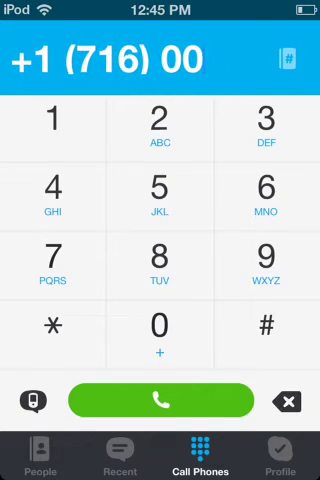
{"action": "left_click", "coordinate": [287, 401]}
{"action": "left_click", "coordinate": [287, 401]}
{"action": "left_click", "coordinate": [287, 401]}
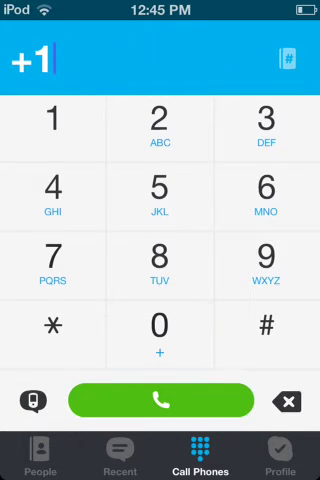
{"action": "left_click", "coordinate": [160, 326]}
{"action": "left_click", "coordinate": [160, 326]}
{"action": "left_click", "coordinate": [160, 326]}
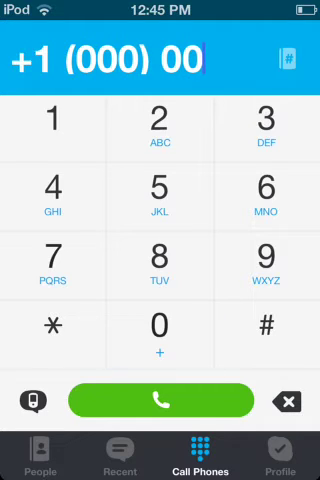
{"action": "left_click", "coordinate": [160, 326]}
{"action": "left_click", "coordinate": [160, 326]}
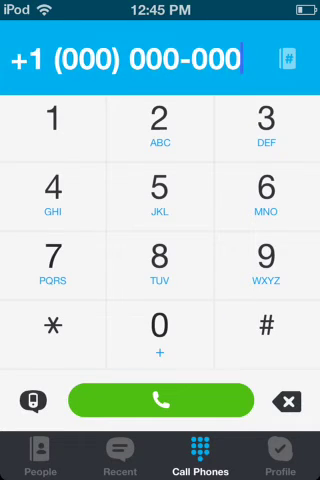
{"action": "left_click", "coordinate": [160, 326]}
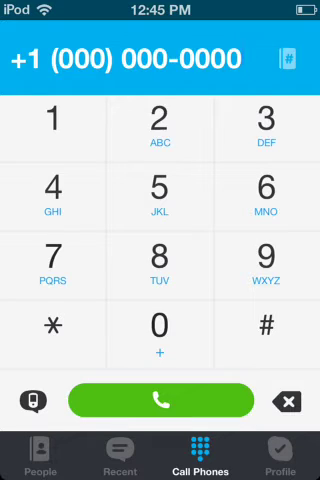
Erase the placeholder digits until only the + sign remains
{"action": "left_click", "coordinate": [287, 401]}
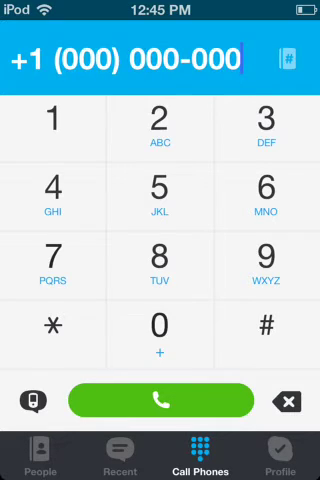
{"action": "double_click", "coordinate": [287, 401]}
{"action": "double_click", "coordinate": [287, 401]}
{"action": "left_click", "coordinate": [287, 401]}
{"action": "left_click", "coordinate": [287, 401]}
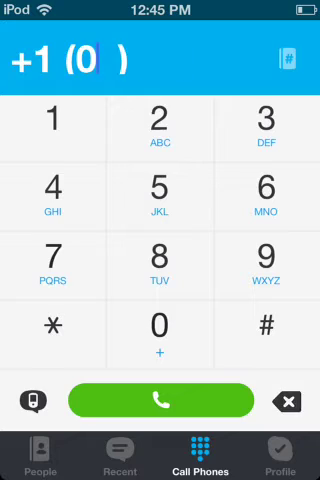
{"action": "left_click", "coordinate": [287, 401]}
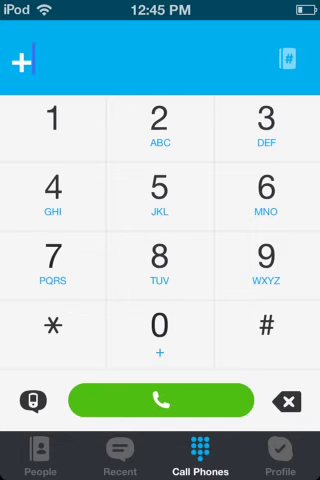
Enter and remove a # after the plus sign, then enter 1 to show +1
{"action": "left_click", "coordinate": [266, 325]}
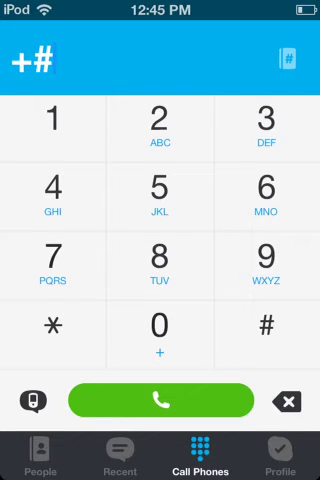
{"action": "left_click", "coordinate": [288, 401]}
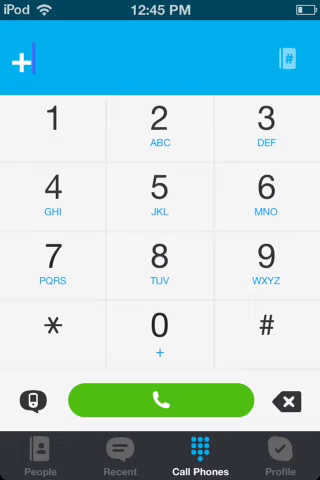
{"action": "left_click", "coordinate": [53, 119]}
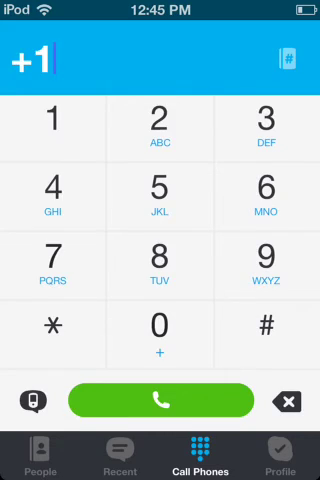
Exit Skype to the iOS Home Screen with the Home button
{"action": "key", "text": "super"}
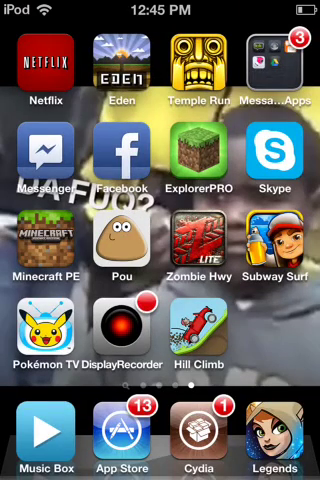